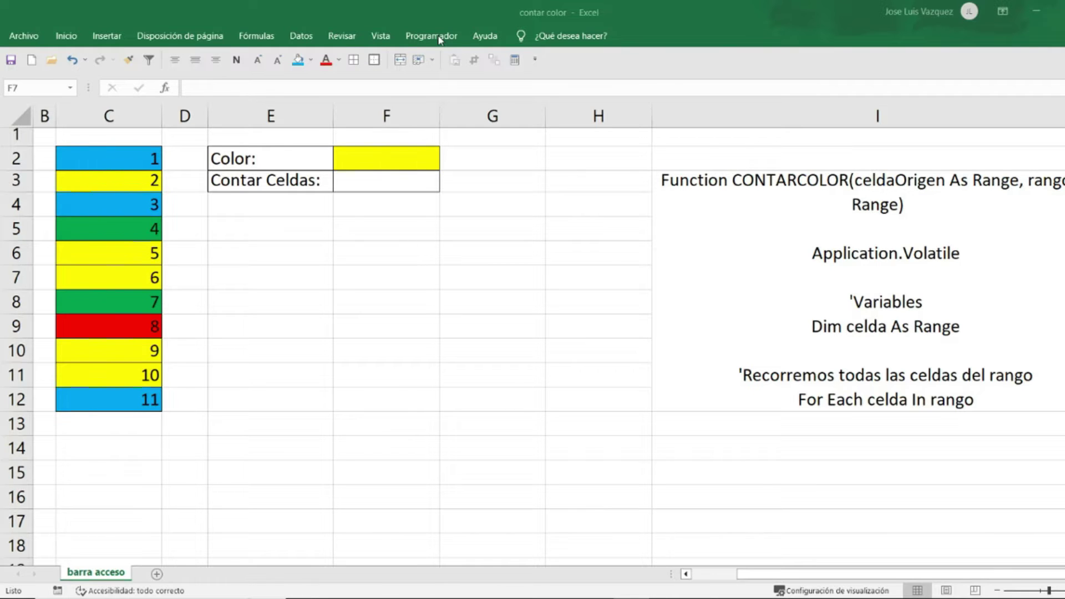
In Personalizar cinta de opciones, confirm the Programador tab is enabled and close Excel Options
click(433, 39)
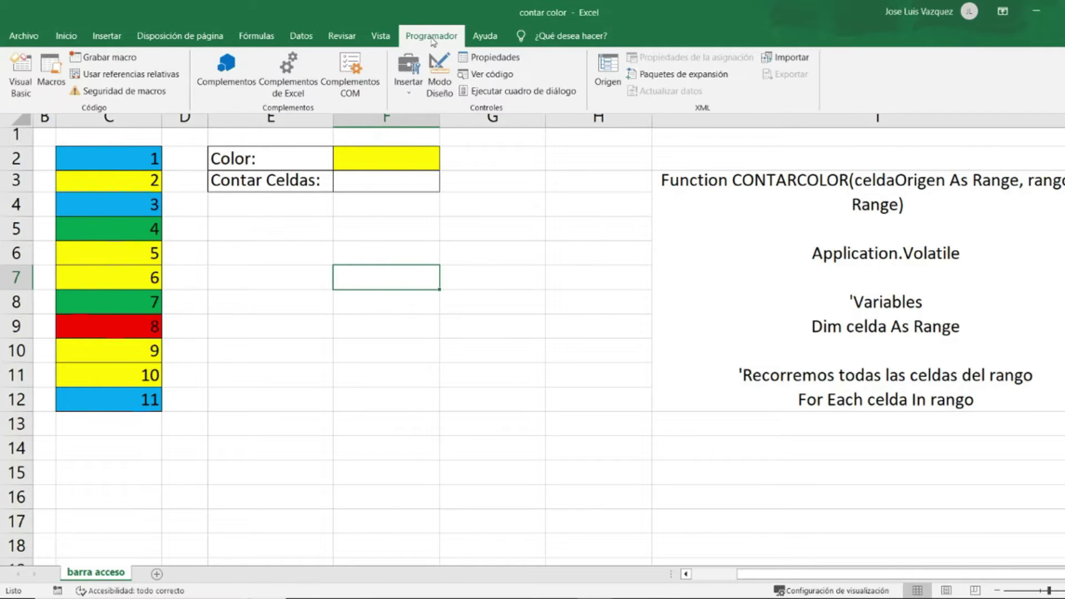
click(24, 37)
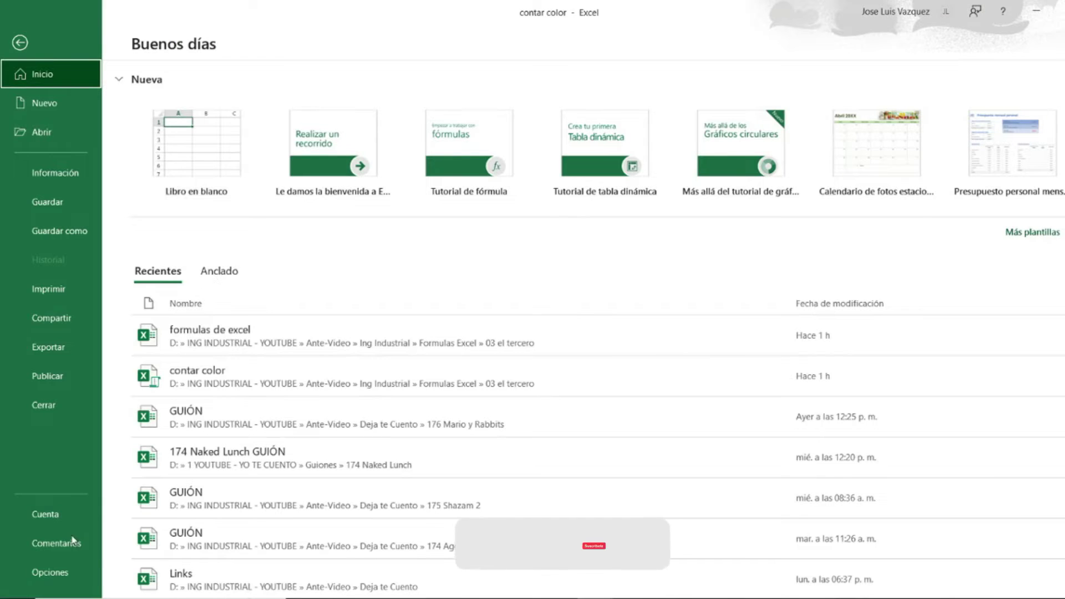
click(49, 572)
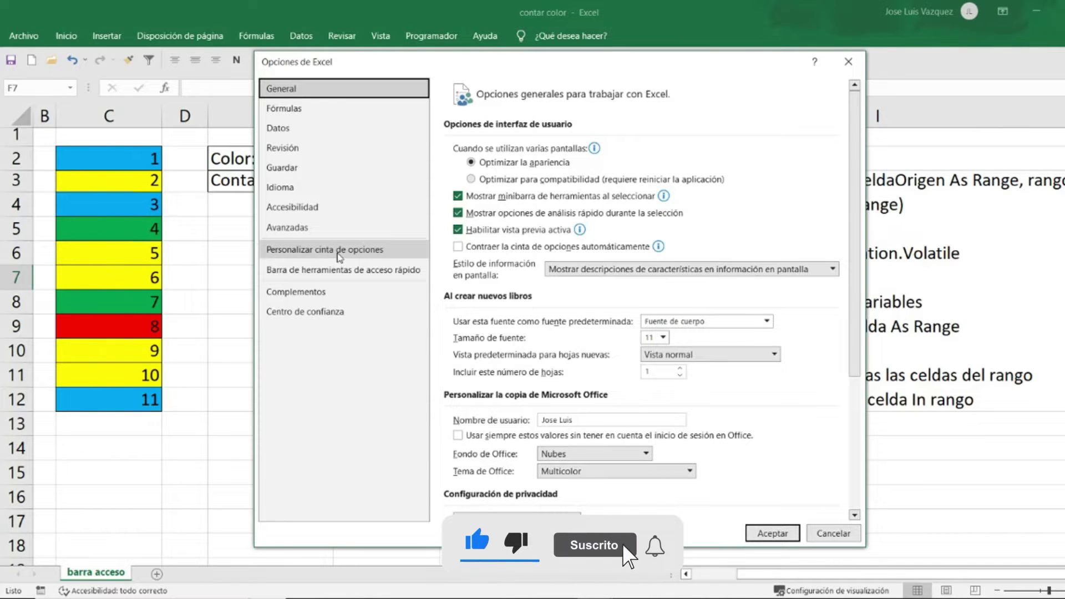
click(339, 255)
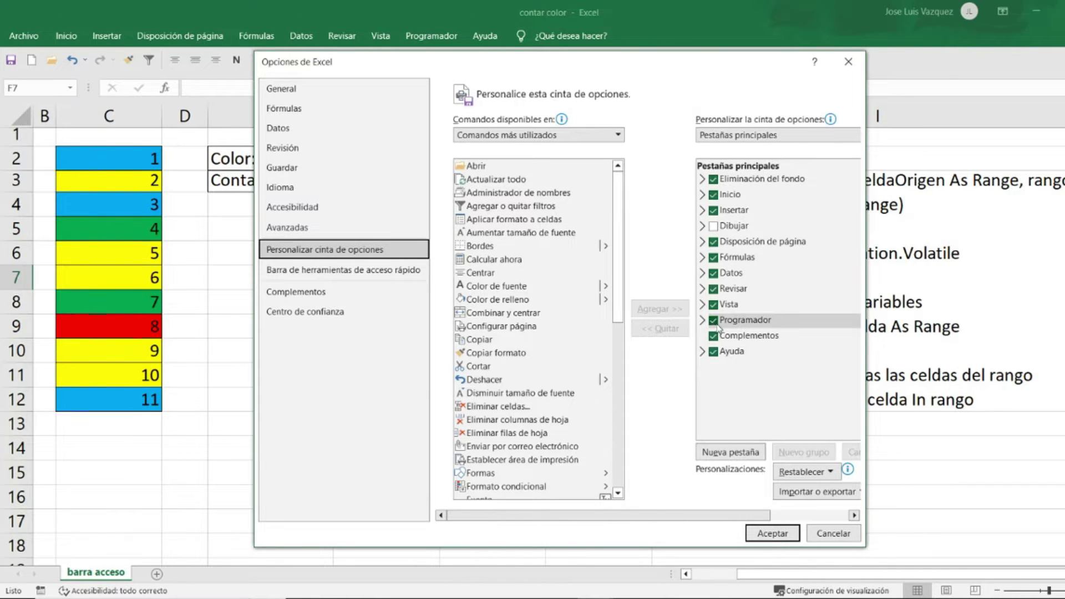
click(714, 322)
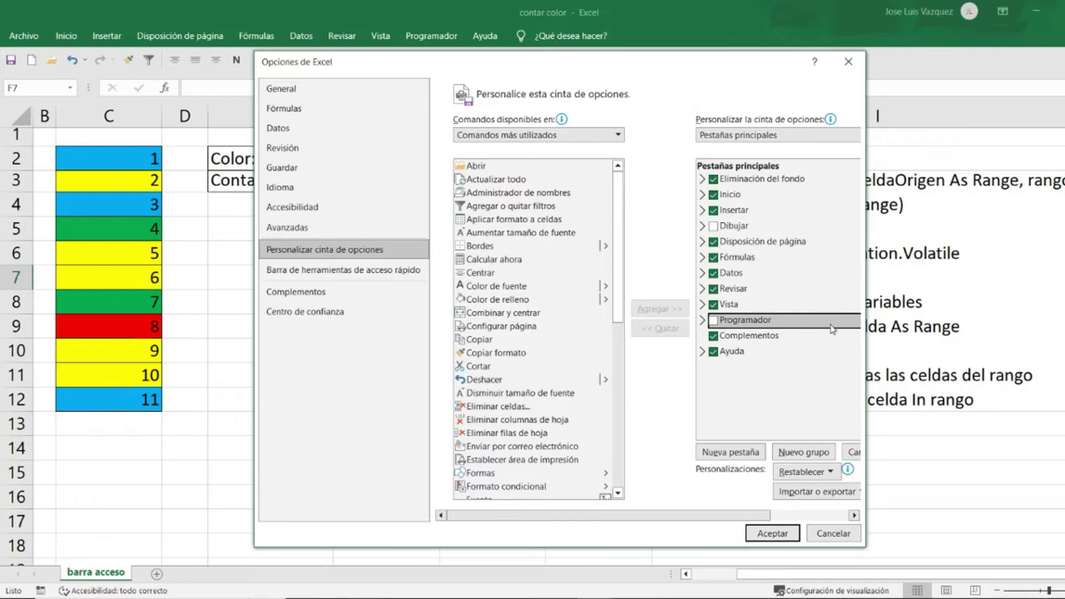
click(714, 321)
click(782, 534)
Open the Visual Basic editor from Programador and insert a new module
click(433, 36)
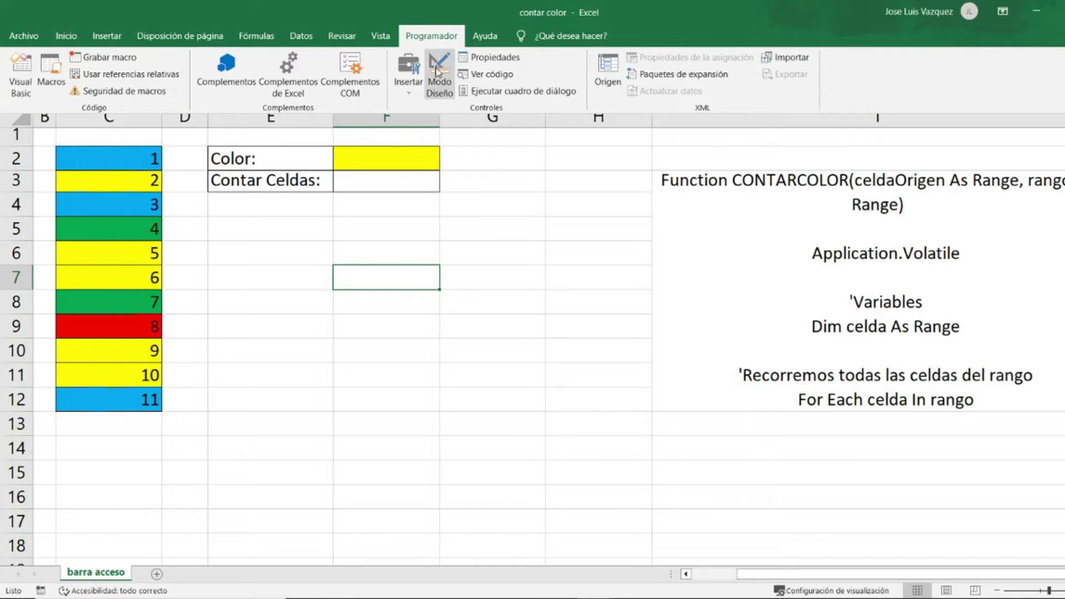
click(30, 95)
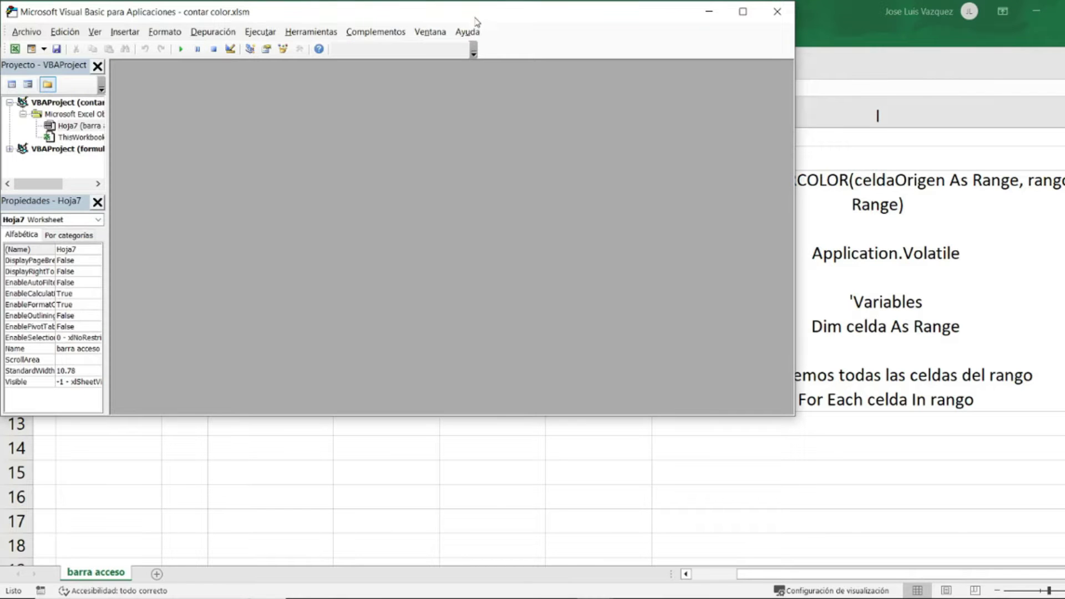
drag(475, 18, 641, 102)
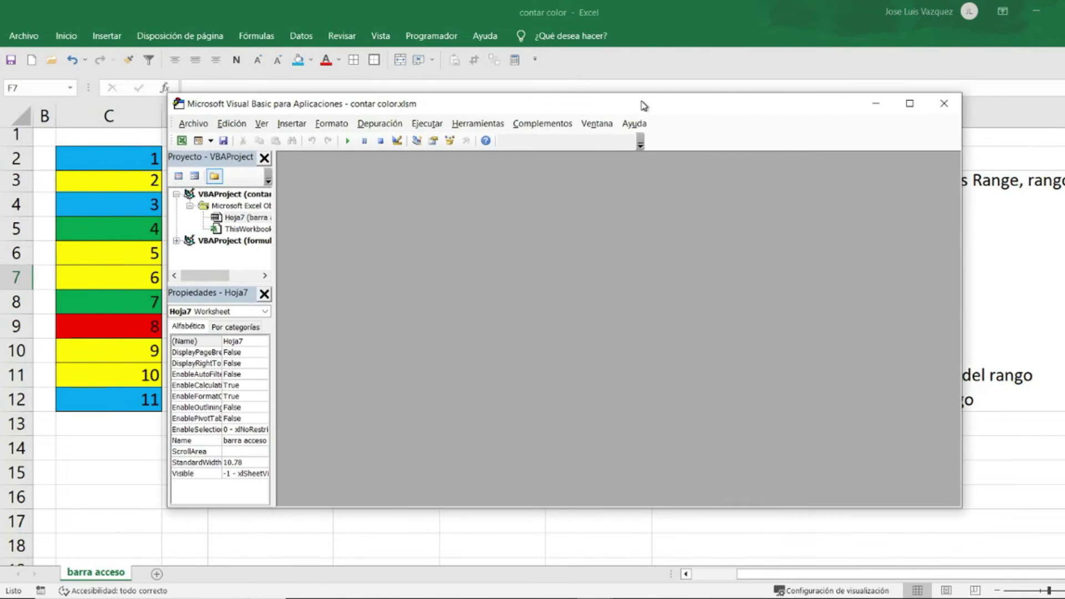
click(292, 123)
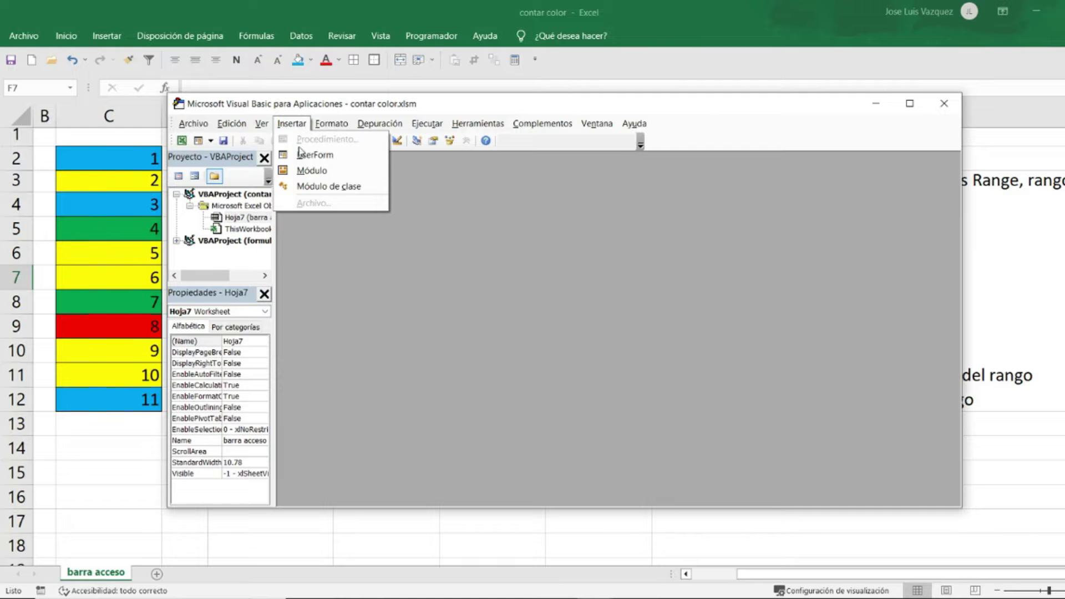
click(349, 172)
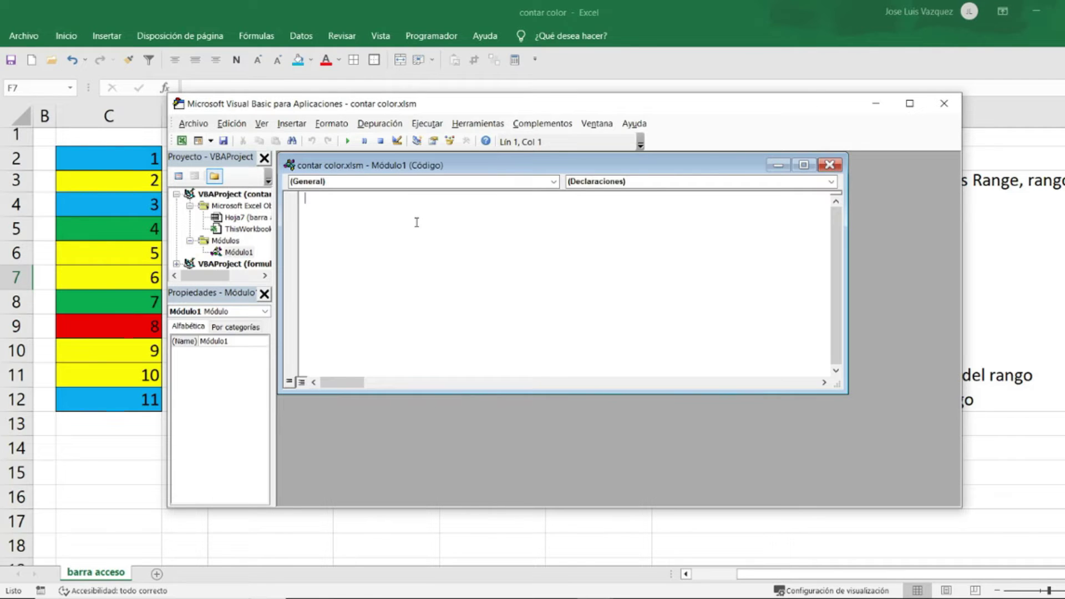
Paste the CONTARCOLOR function code into Módulo1 and close the editor
click(389, 318)
key(ctrl+v)
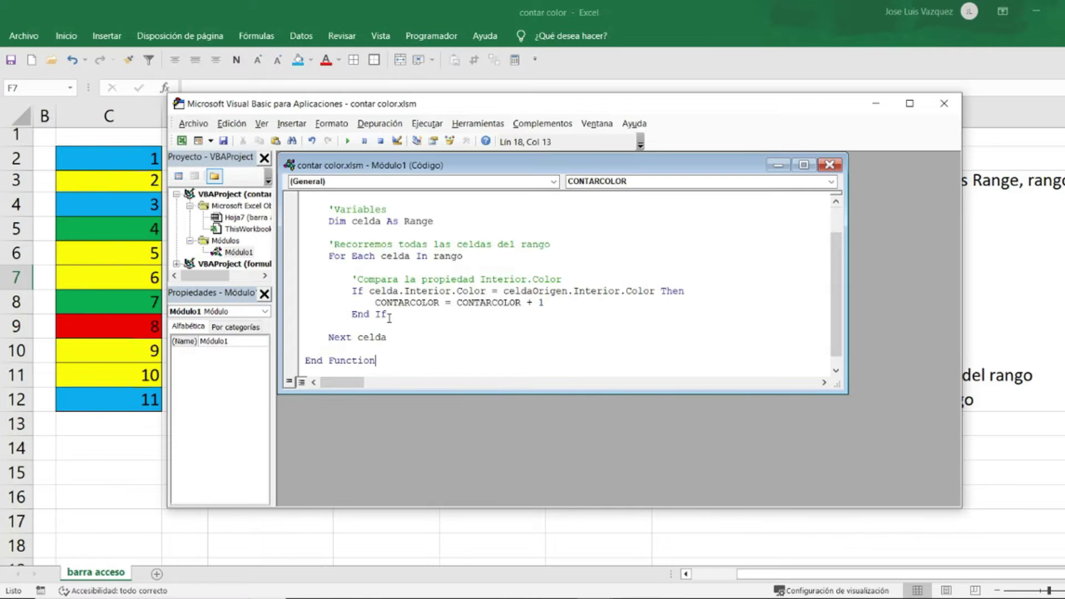
scroll(438, 282, up, 1)
scroll(438, 282, down, 2)
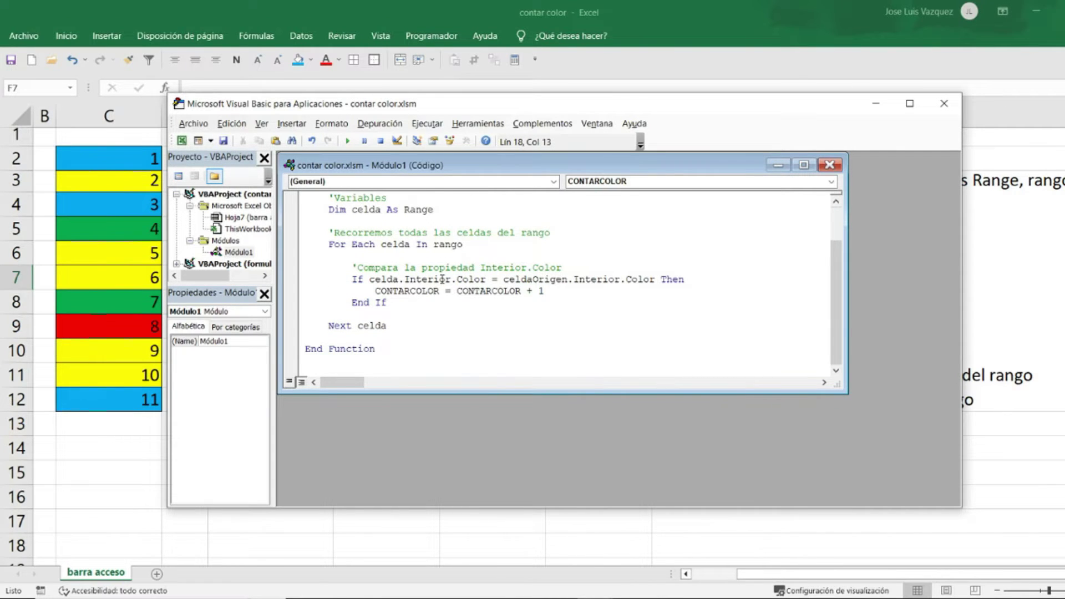
scroll(442, 279, up, 2)
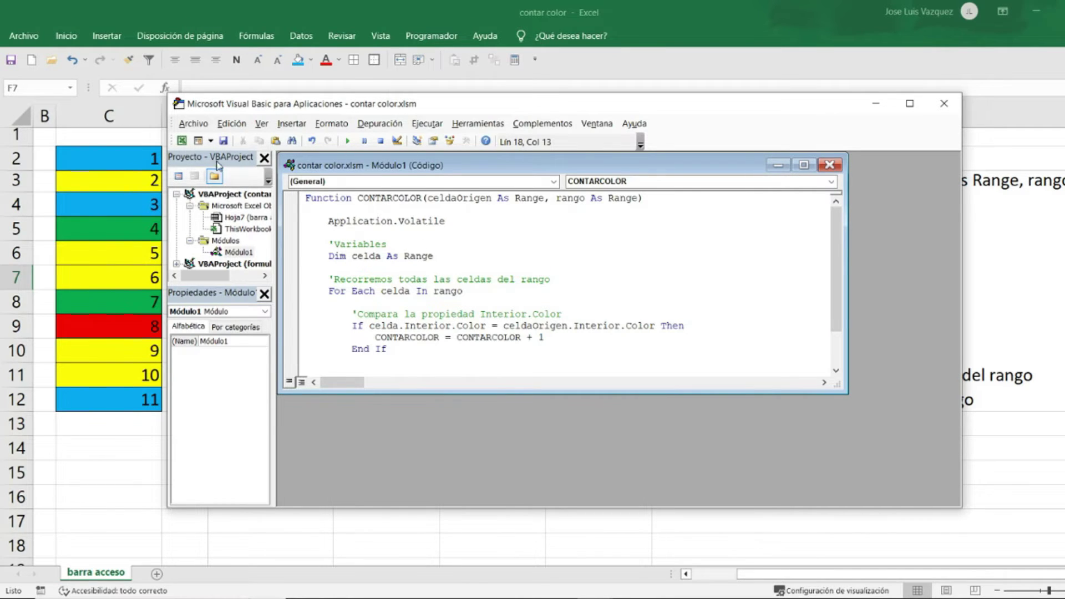
click(181, 141)
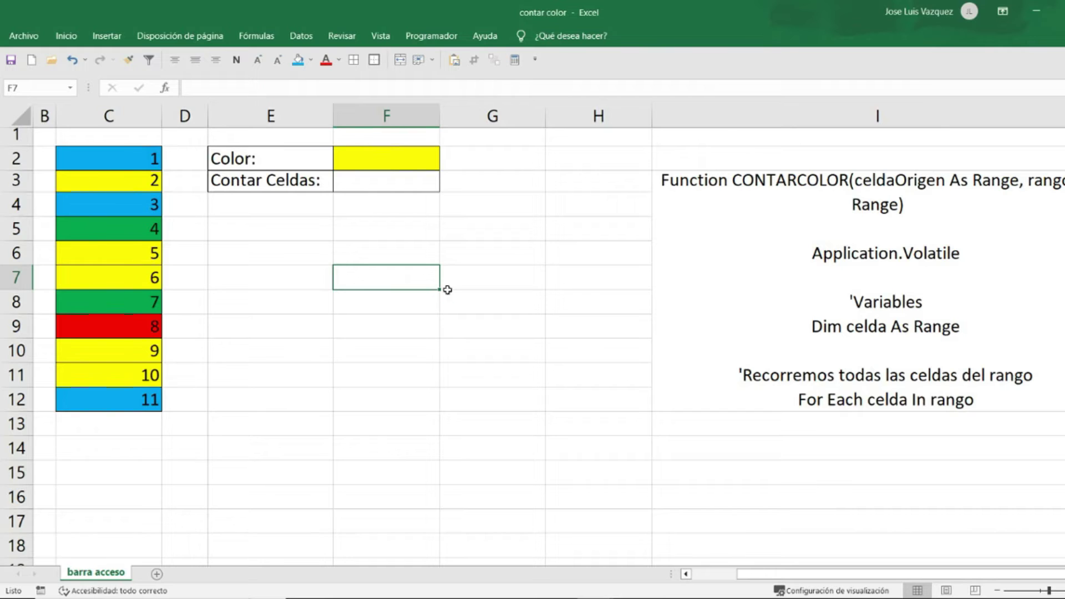
Enter =CONTARCOLOR(F2,C2:C12) in F3 so it counts the yellow cells, returning 5
click(377, 209)
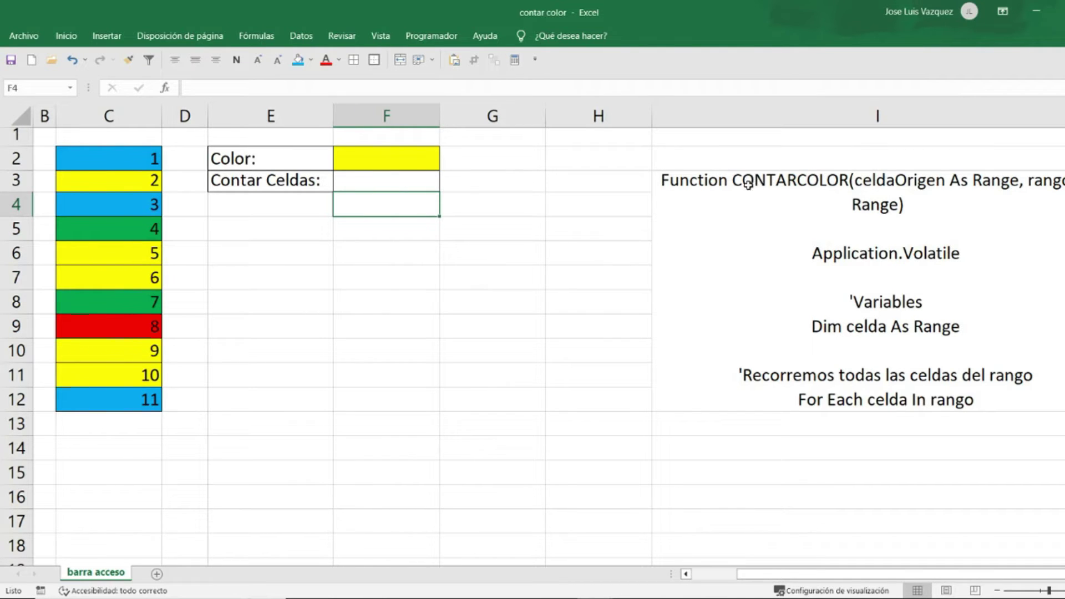
click(416, 185)
text(=)
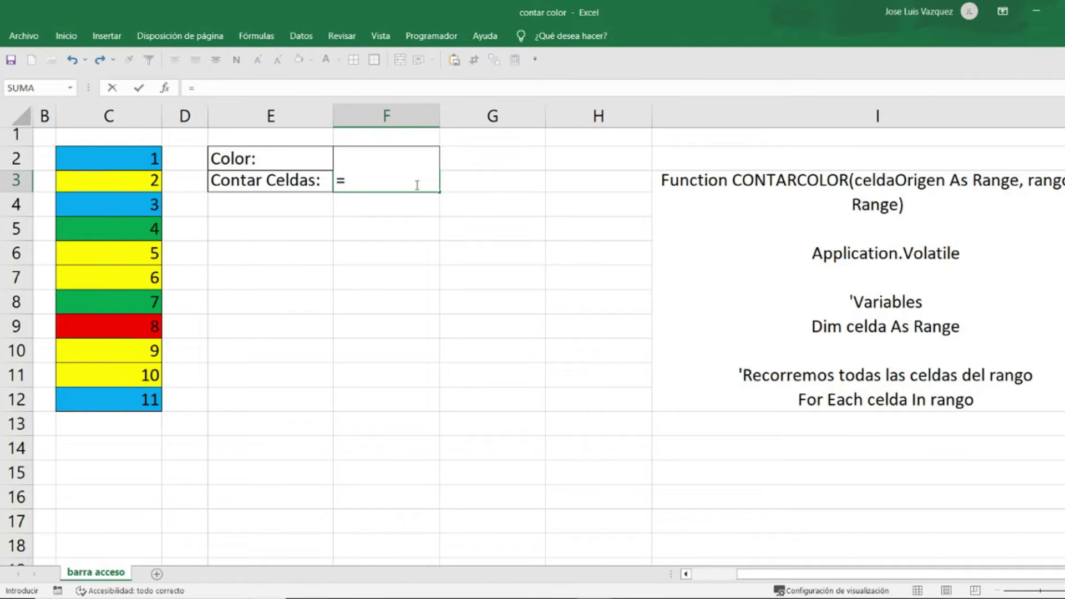
text(CONTARC)
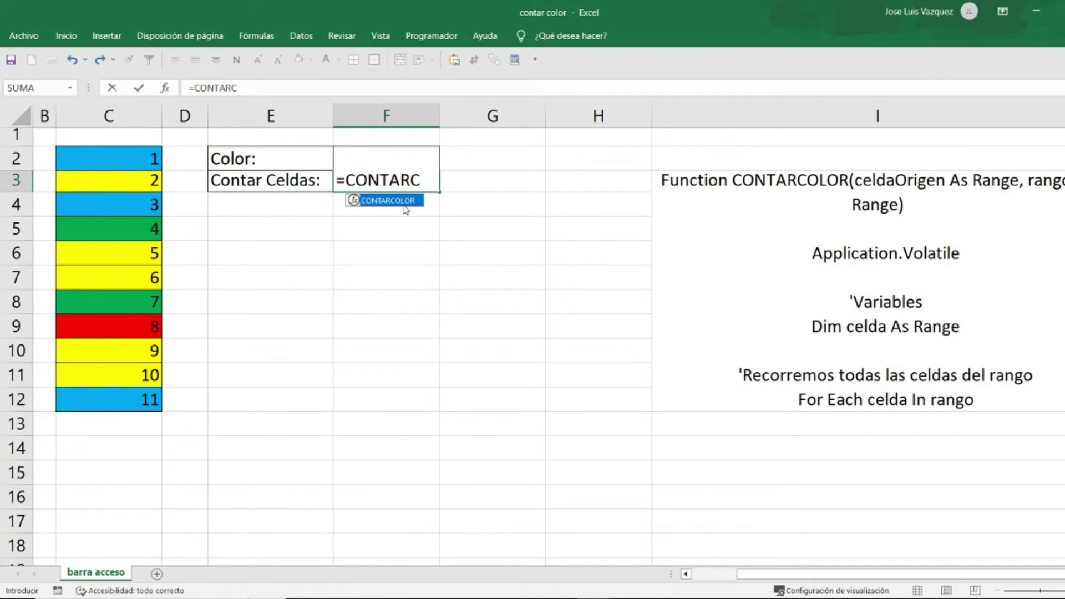
double_click(404, 203)
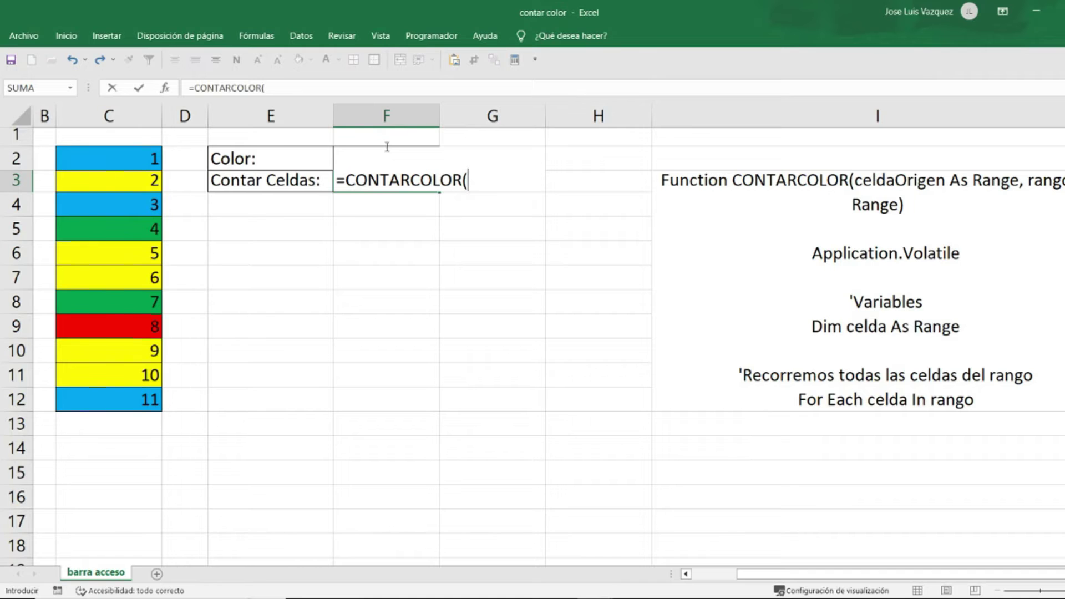
click(319, 154)
click(358, 151)
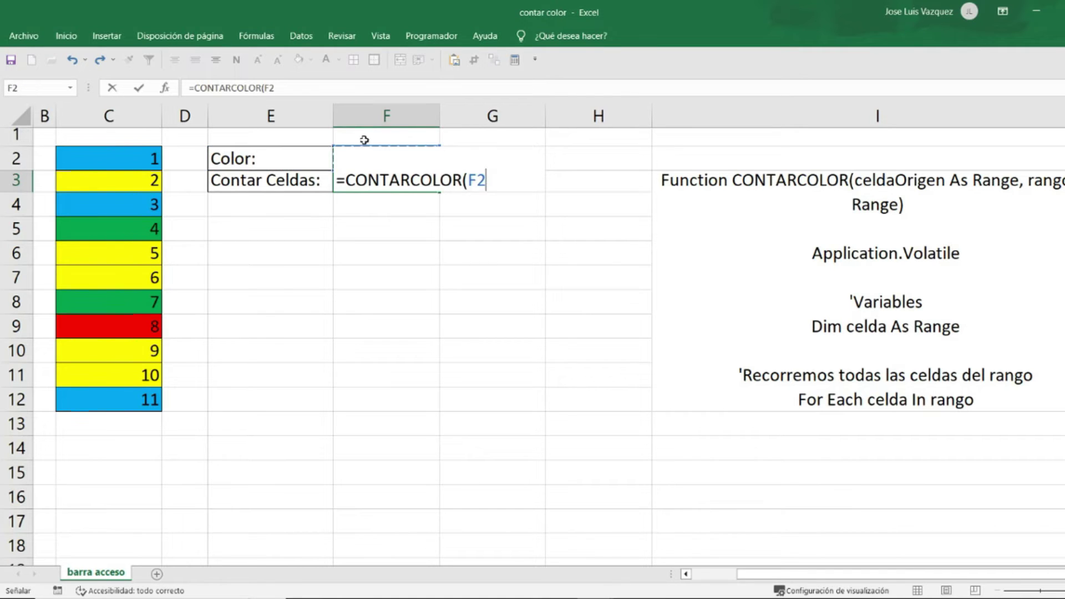
text(,)
drag(122, 158, 121, 393)
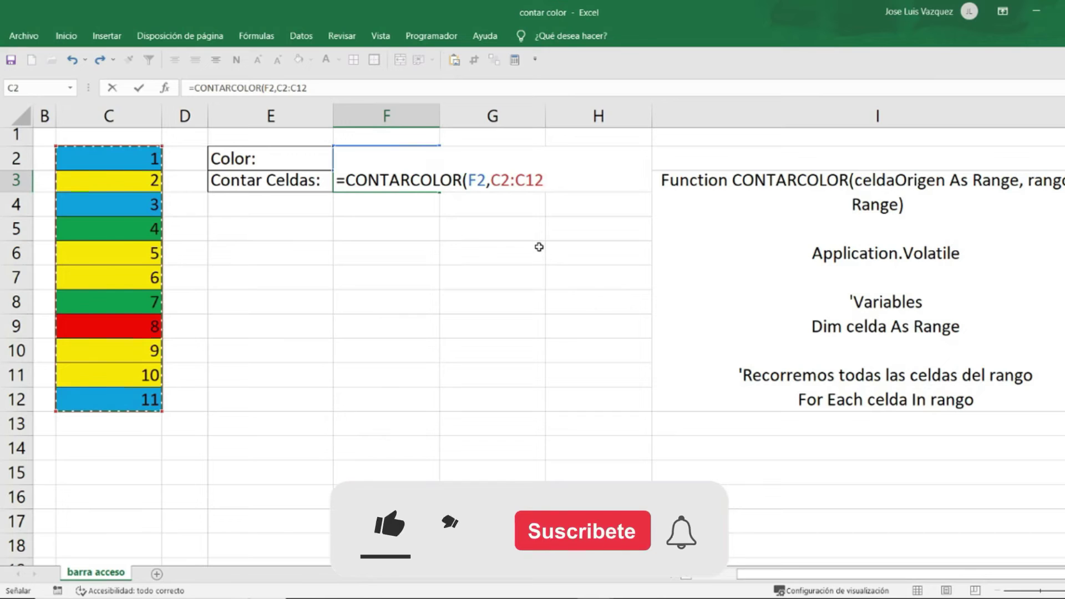
key(Return)
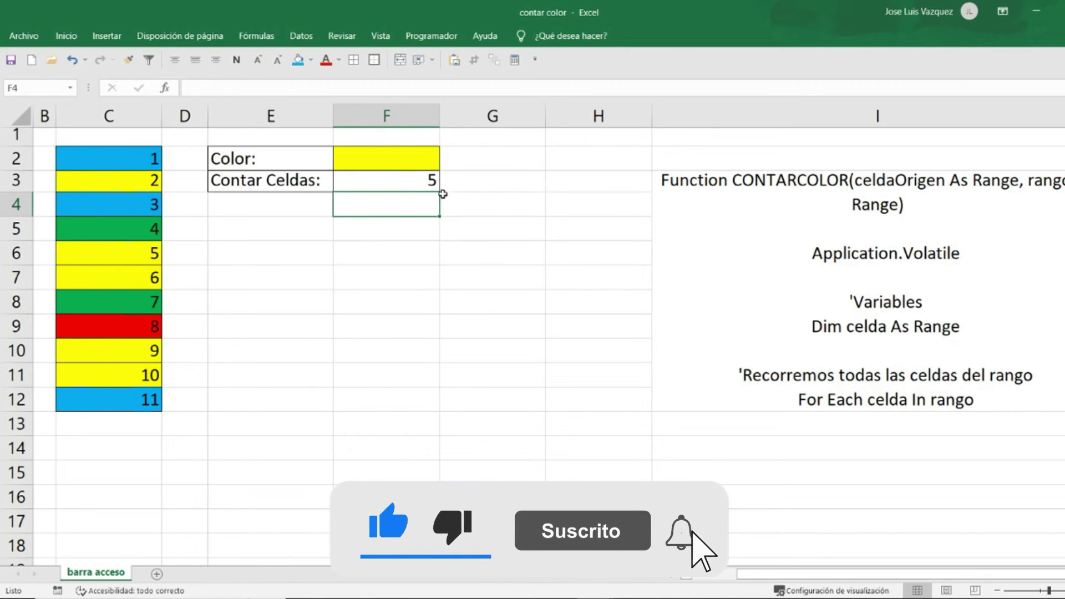
Copy C4's blue fill onto F2 with Format Painter and check the updated count in F3
click(411, 161)
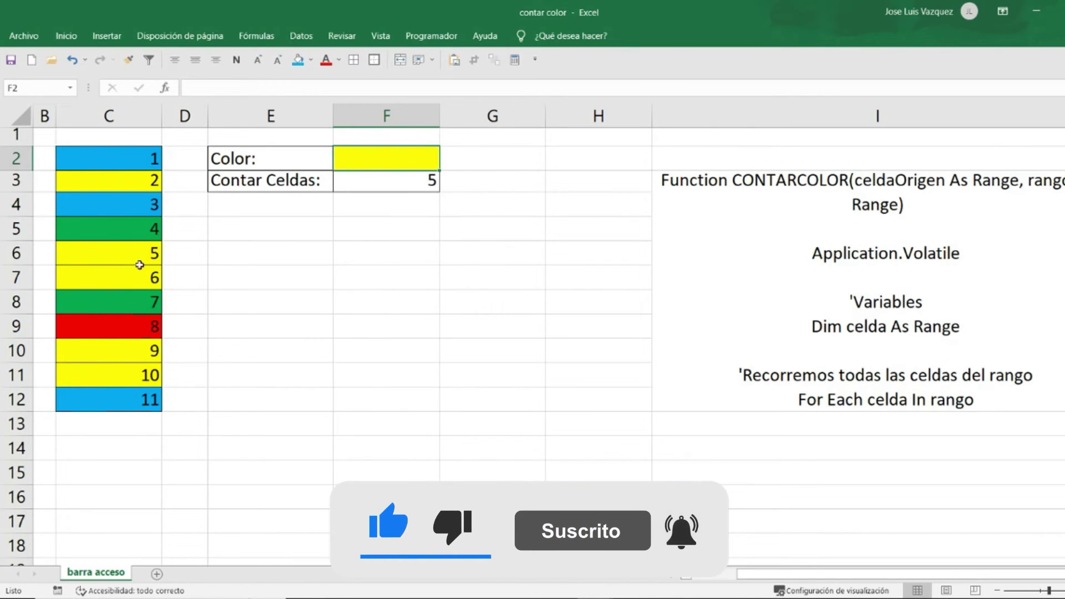
click(433, 184)
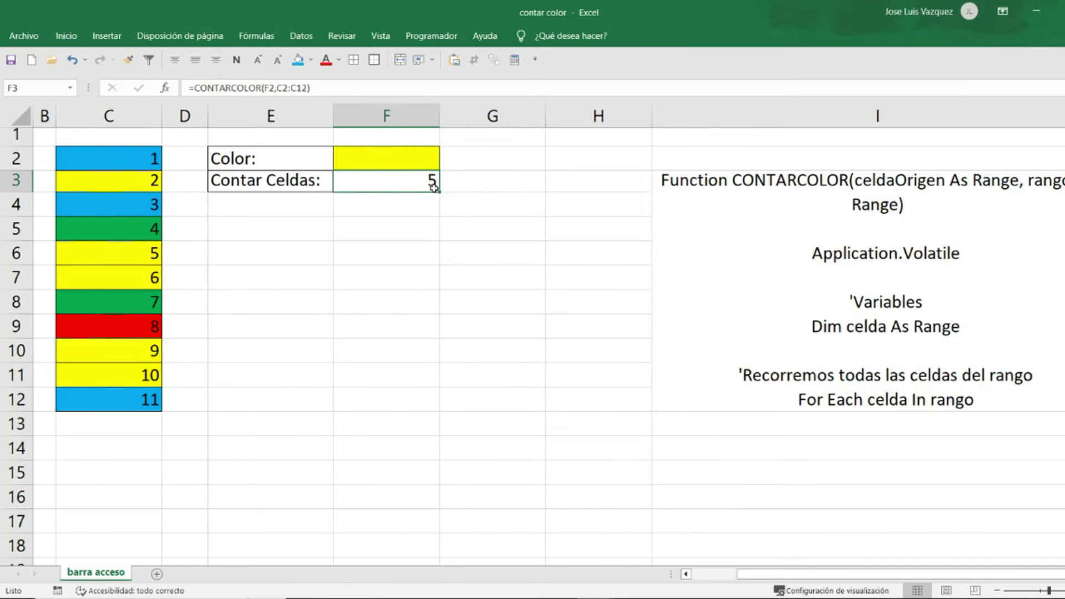
click(373, 162)
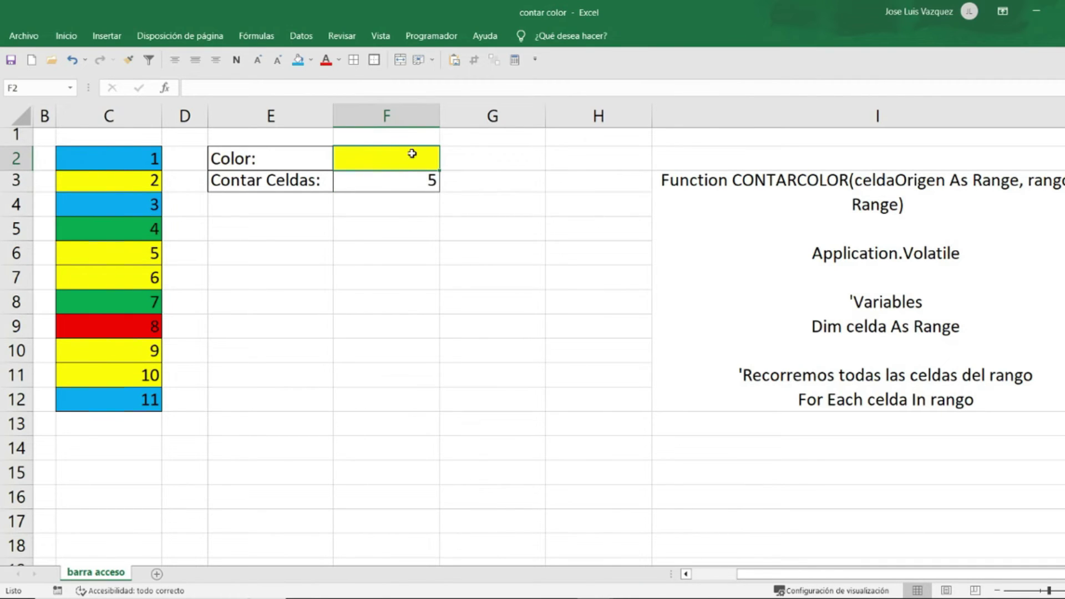
click(127, 60)
key(Escape)
click(147, 205)
click(127, 59)
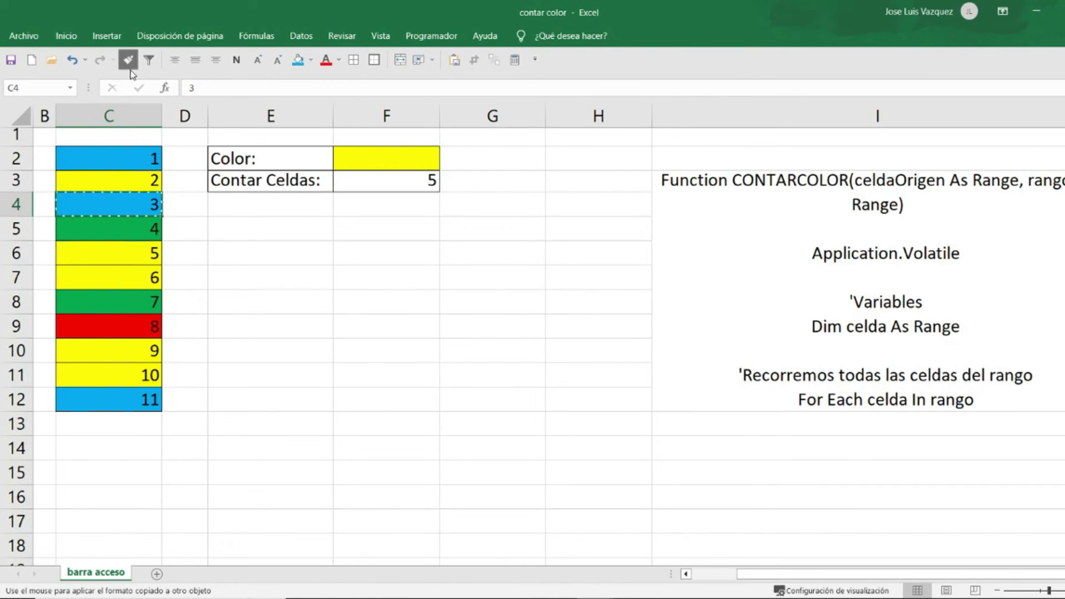
click(358, 159)
click(427, 191)
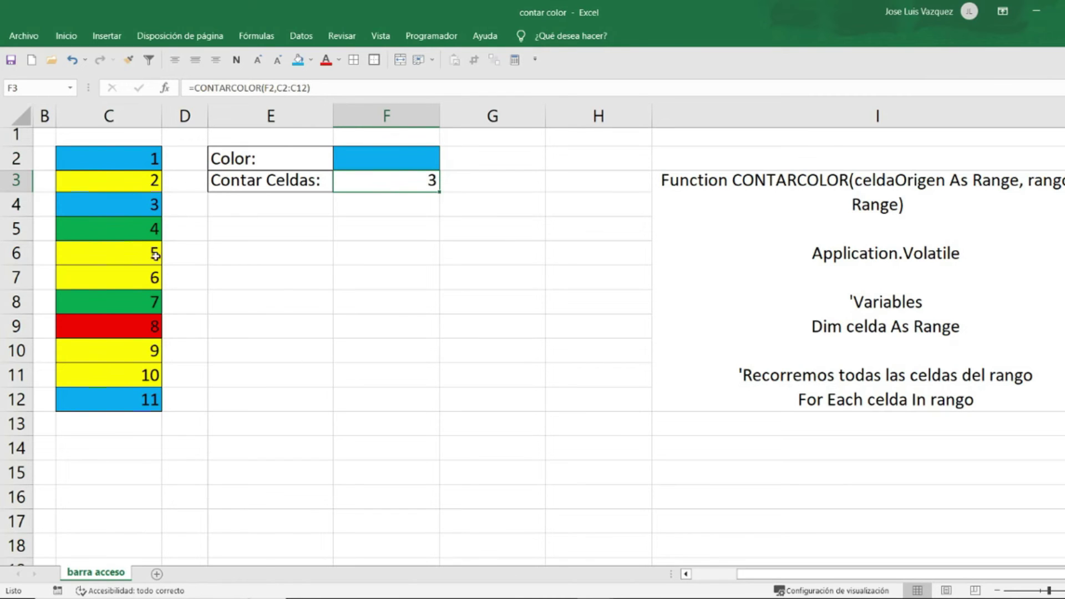
Copy C9's red fill onto F2 so the count becomes 1, then select E2:F2
click(133, 324)
click(128, 60)
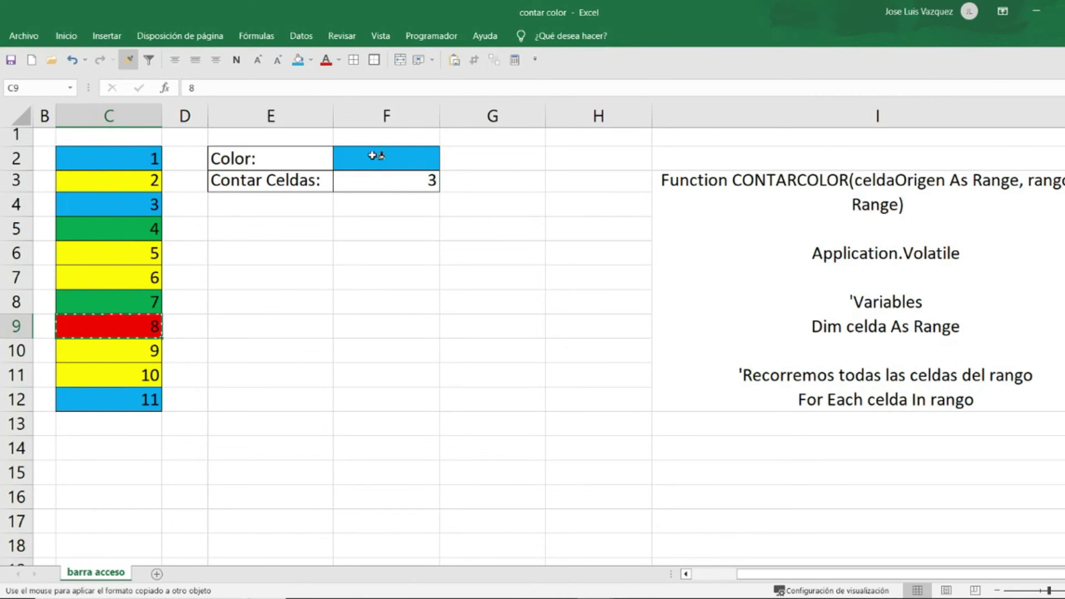
click(353, 153)
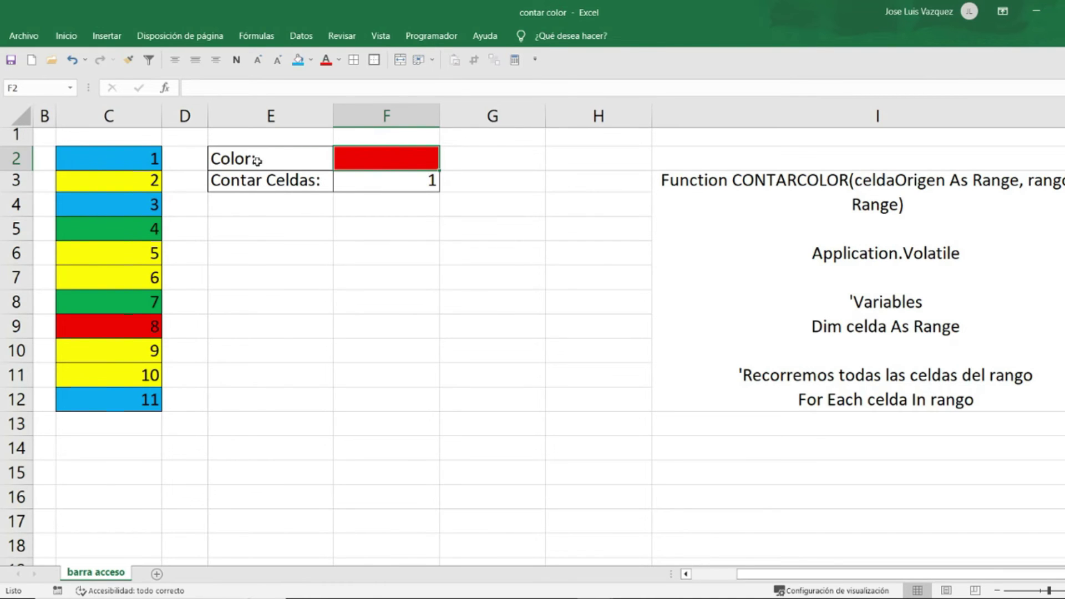
drag(257, 162, 395, 160)
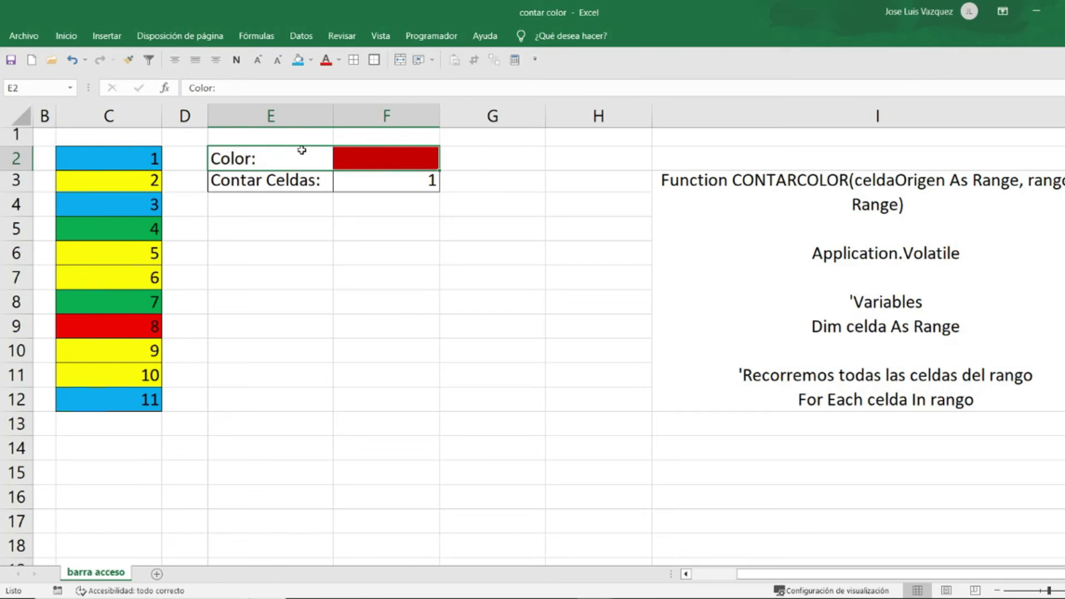
Change the F3 formula to =CONTARCOLOR(C3,C2:C12), using C3's yellow as the sample, returning 5
double_click(368, 181)
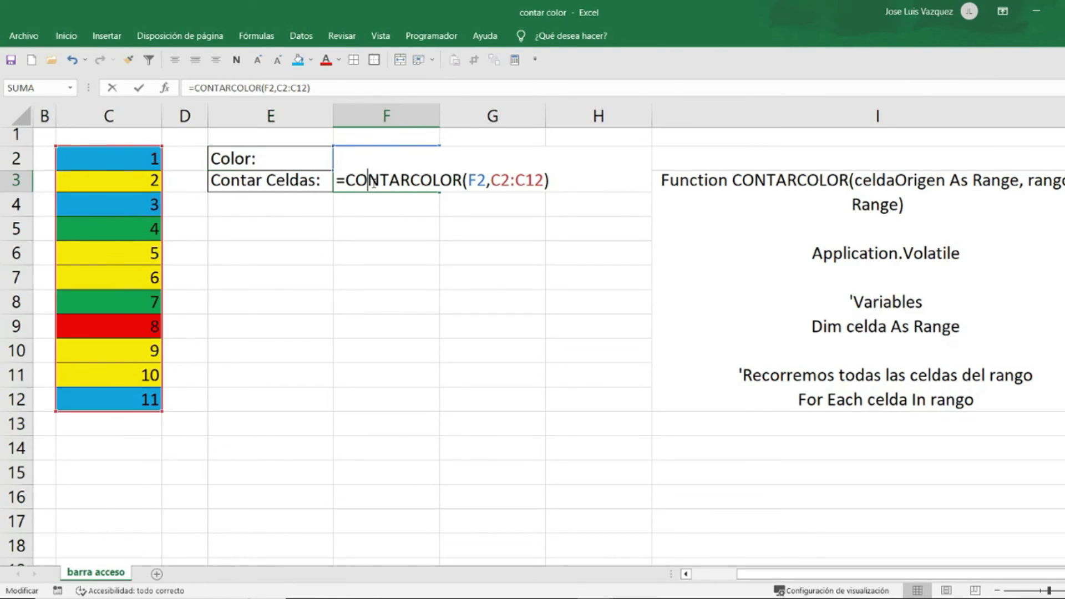
click(487, 180)
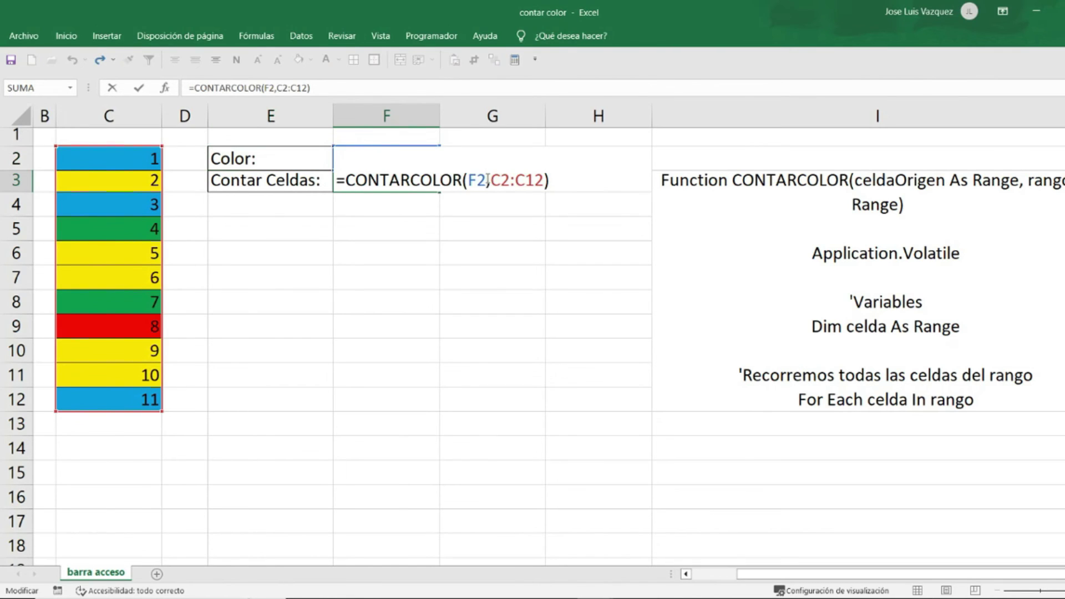
key(BackSpace)
key(BackSpace)
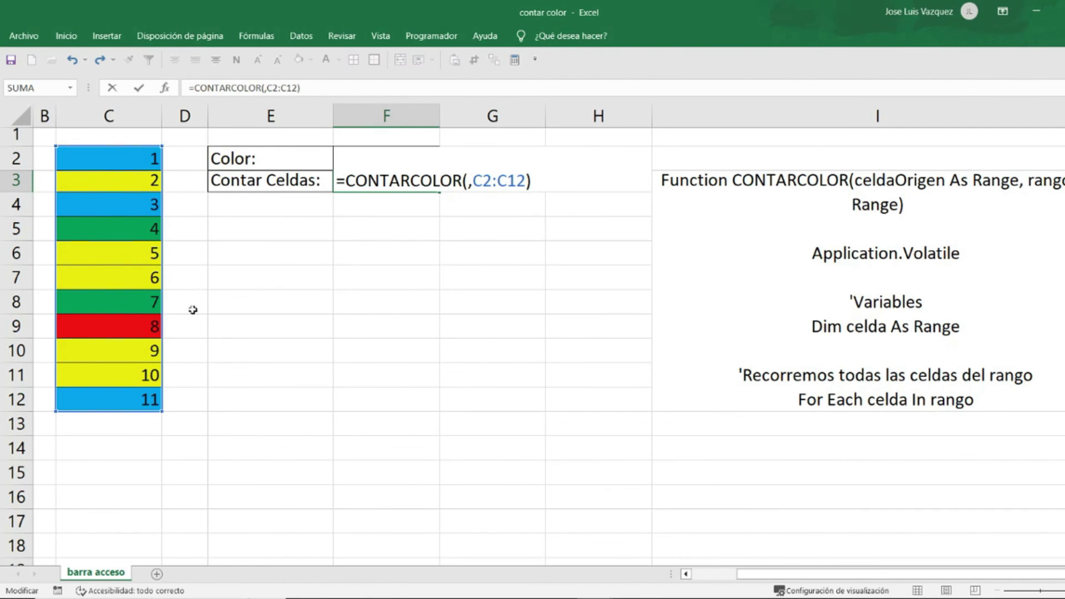
click(150, 180)
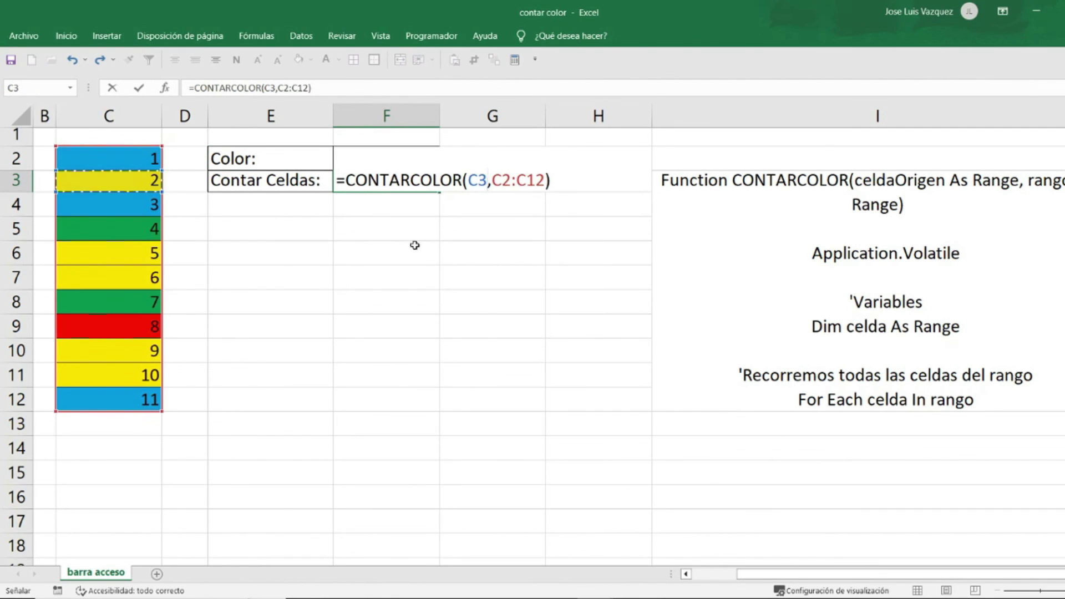
key(Return)
click(390, 176)
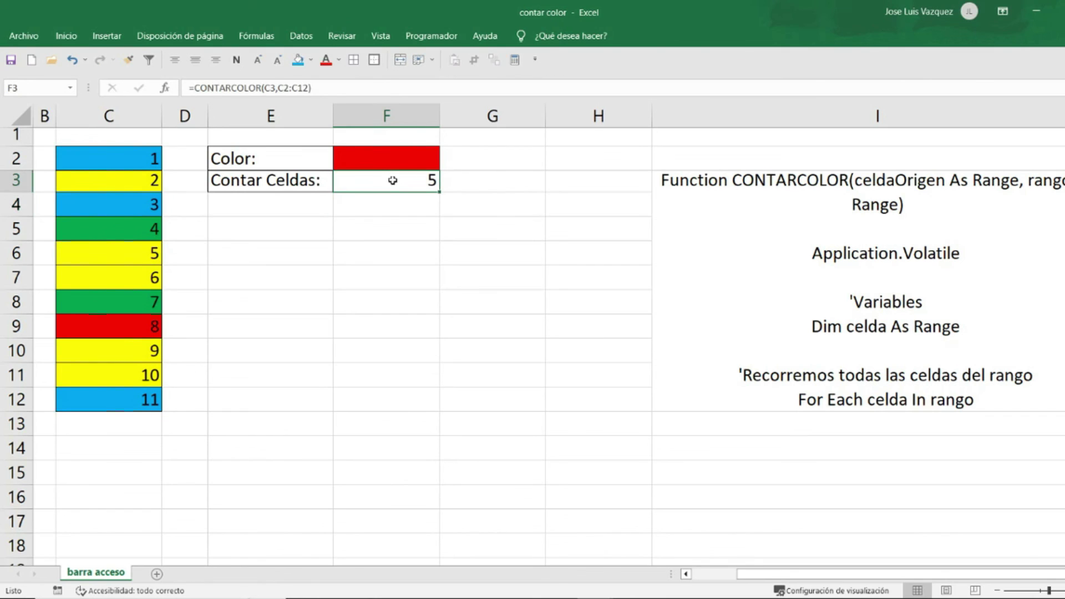